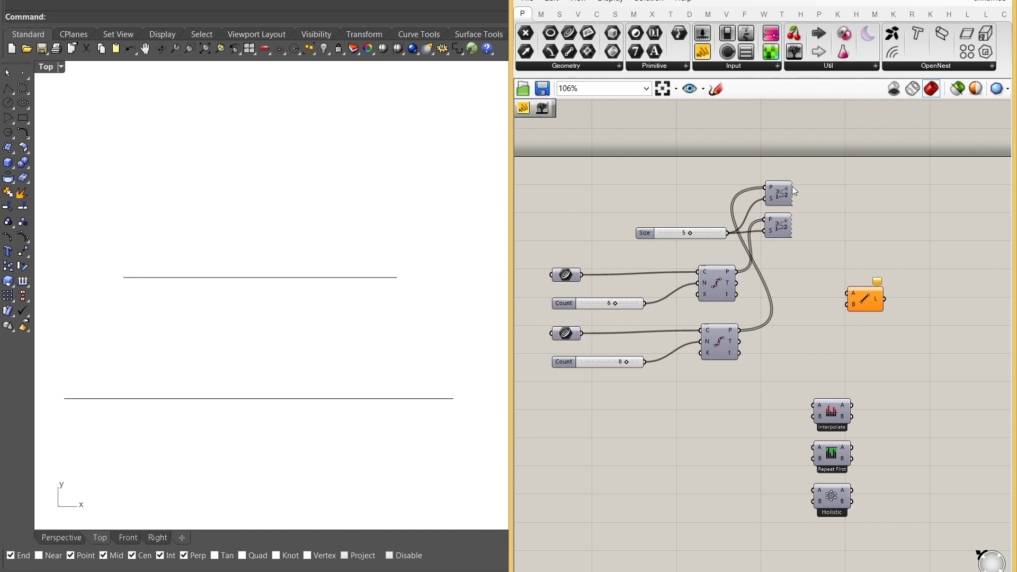
click(777, 195)
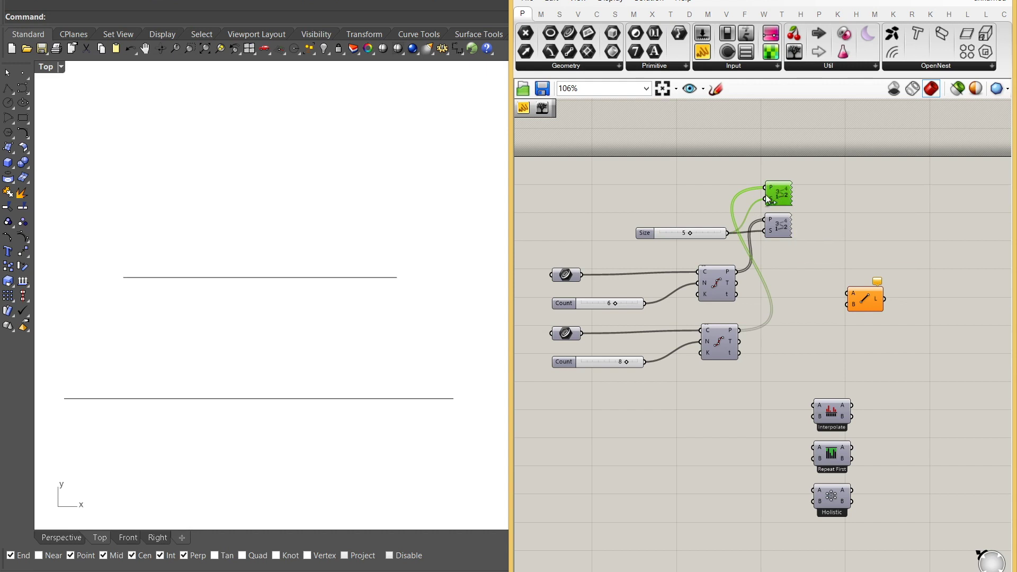
click(724, 283)
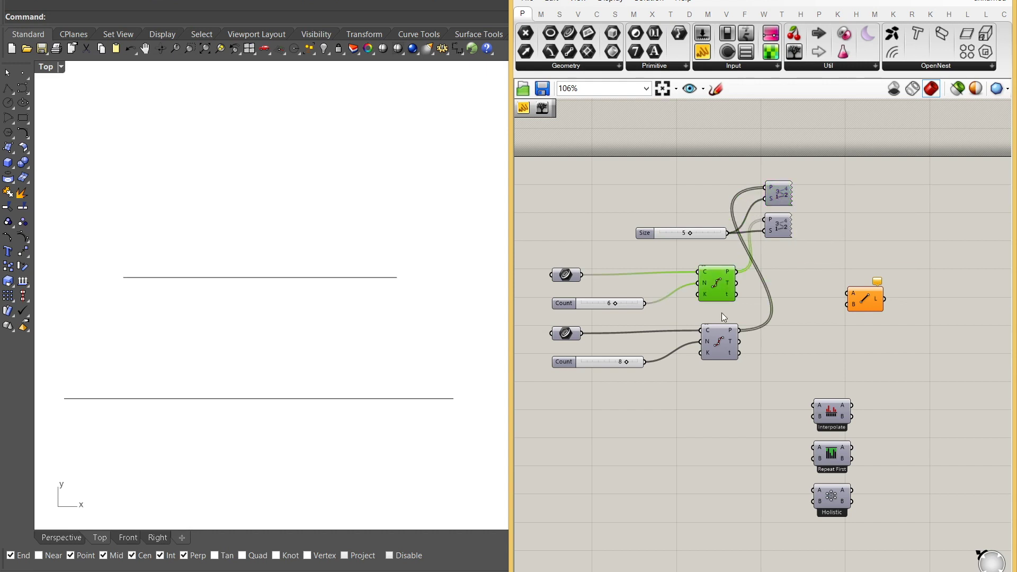
click(746, 313)
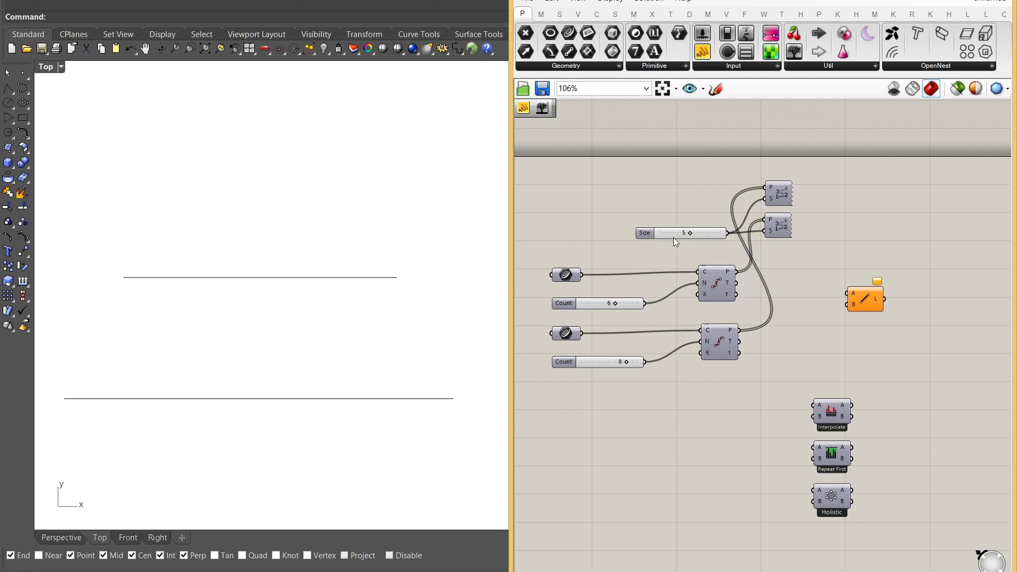
click(780, 200)
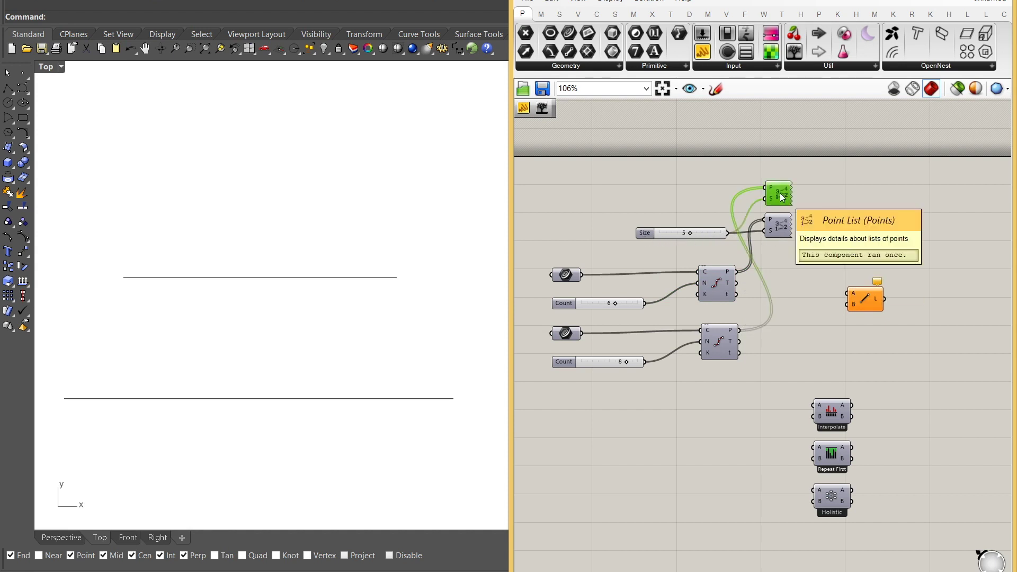
click(777, 224)
click(781, 195)
middle_click(784, 198)
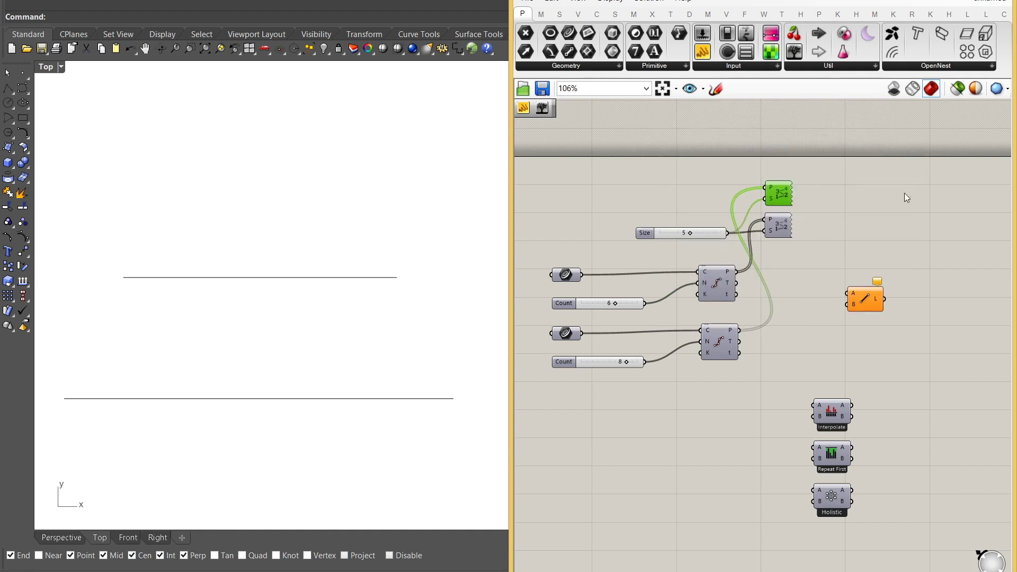
click(858, 237)
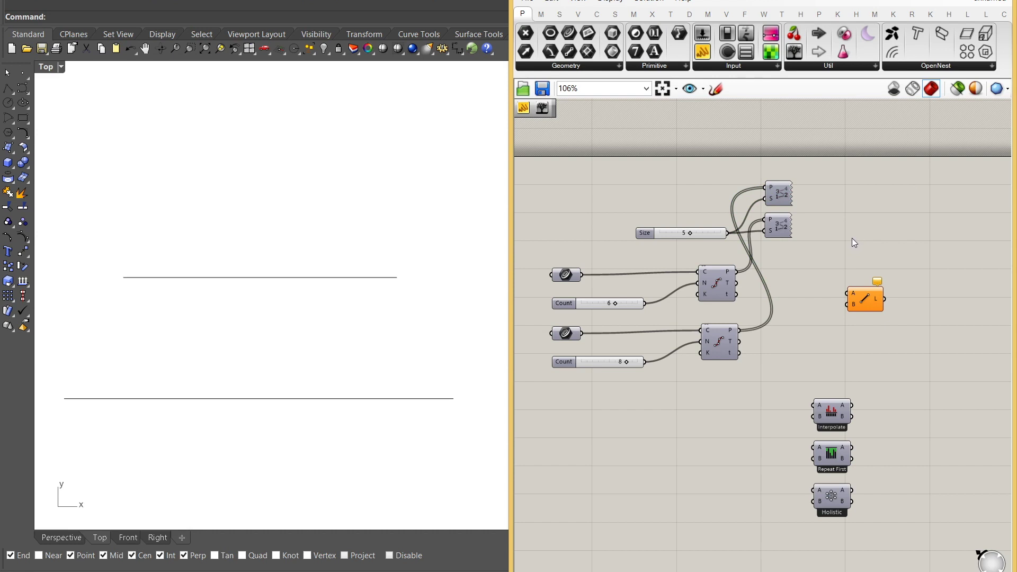
Turn on the preview of both Point List components to number the division points in the viewport.
drag(812, 253, 769, 187)
middle_click(769, 188)
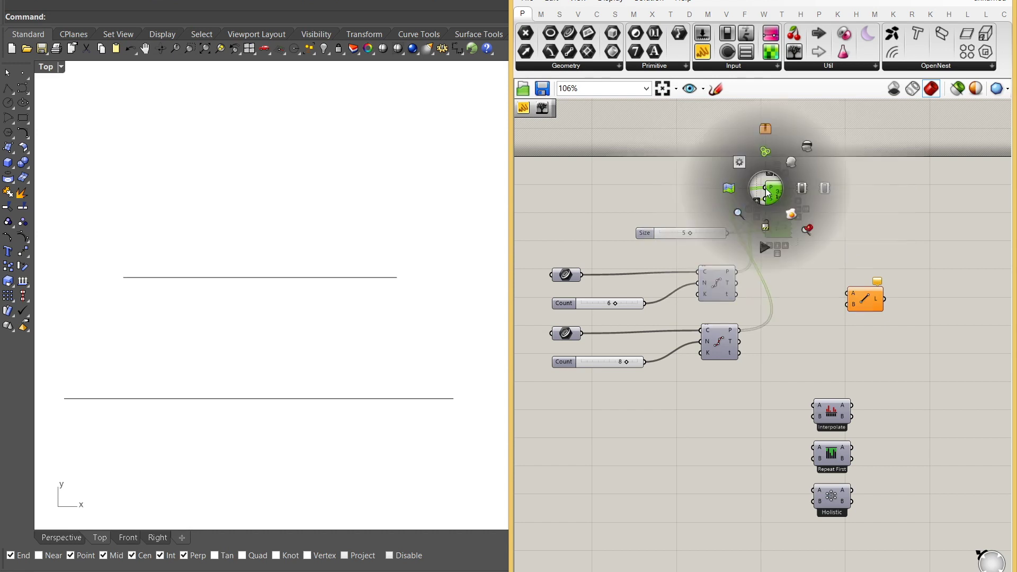
click(798, 160)
click(848, 173)
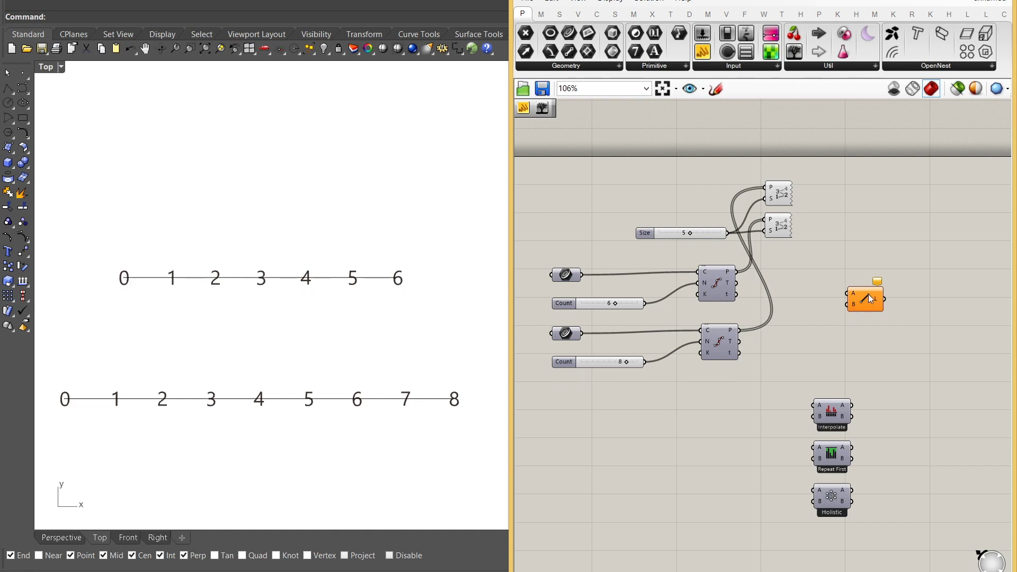
Wire the upper Divide Curve's points to the Line's A input and the lower one's to B, and turn on the Line's preview.
drag(866, 301, 816, 314)
drag(736, 272, 798, 306)
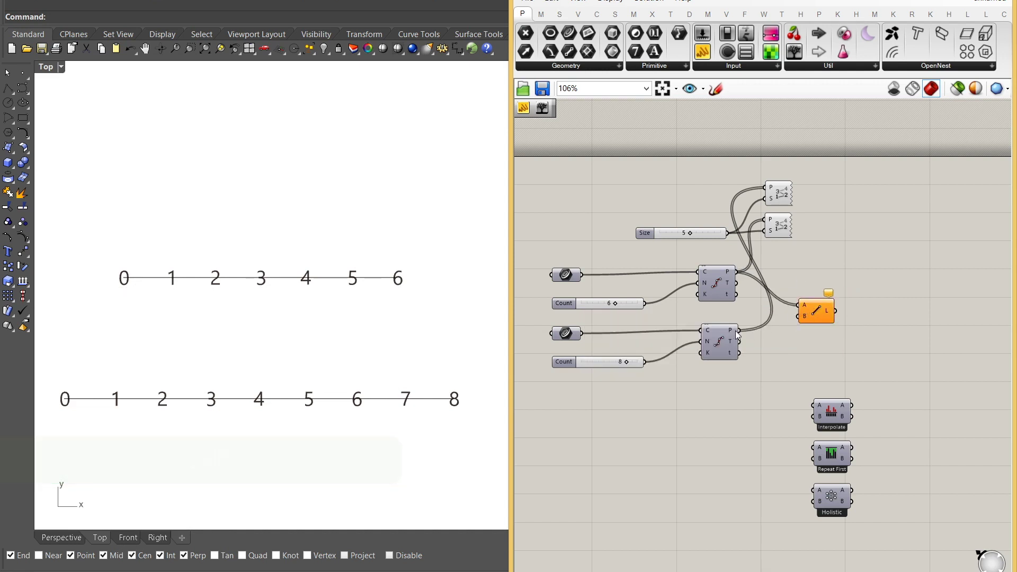
drag(740, 330, 798, 316)
click(814, 314)
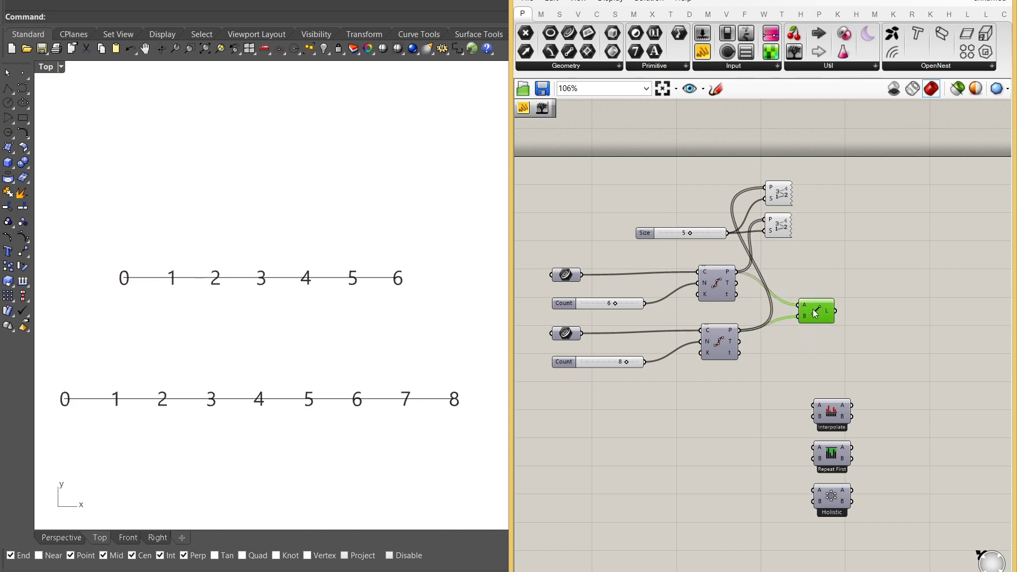
middle_click(814, 314)
click(840, 293)
click(847, 265)
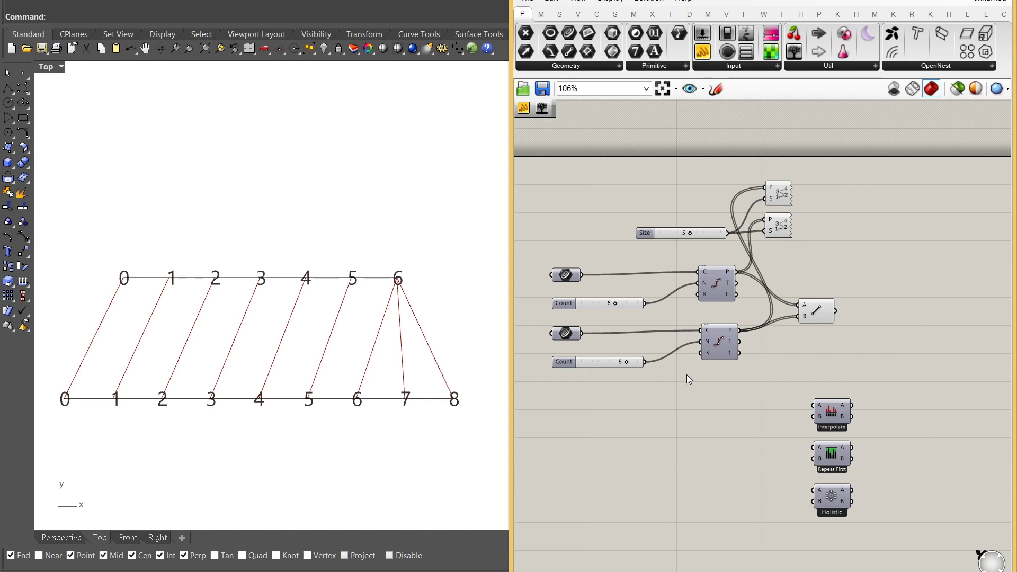
Place the Shortest List component before the Line component and wire the upper and lower Divide Curve points into its A and B inputs.
drag(835, 414, 802, 351)
drag(828, 310, 871, 301)
drag(784, 333, 783, 329)
drag(734, 271, 777, 350)
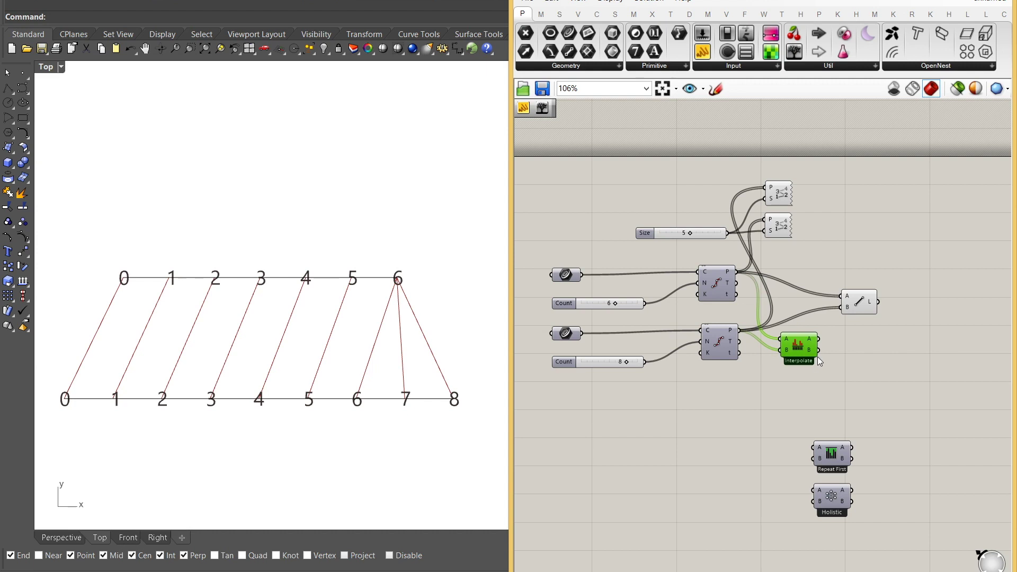
Set the Shortest List component to Trim Start and feed its A and B outputs into the Line component.
scroll(795, 359, up, 4)
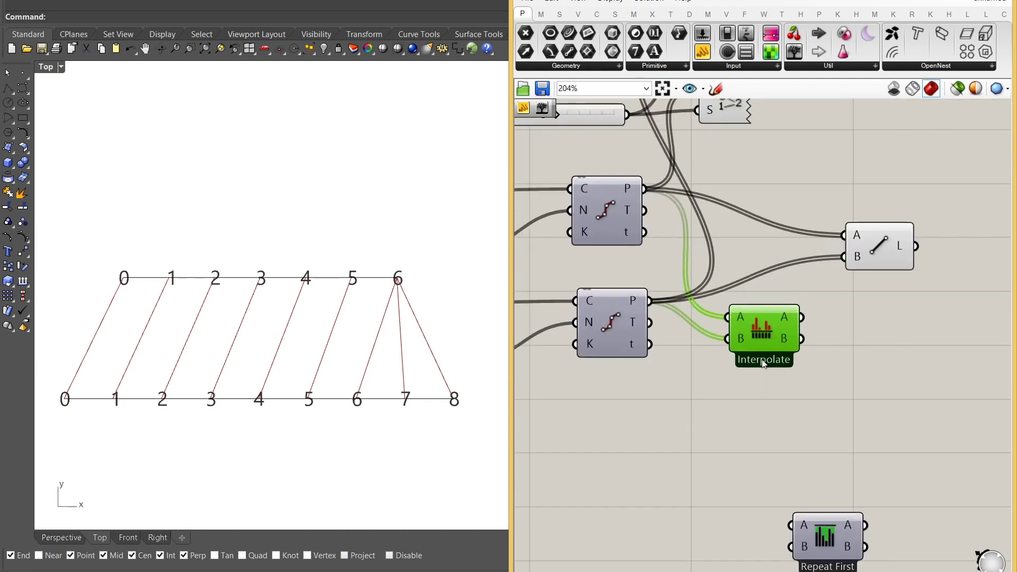
right_click(758, 328)
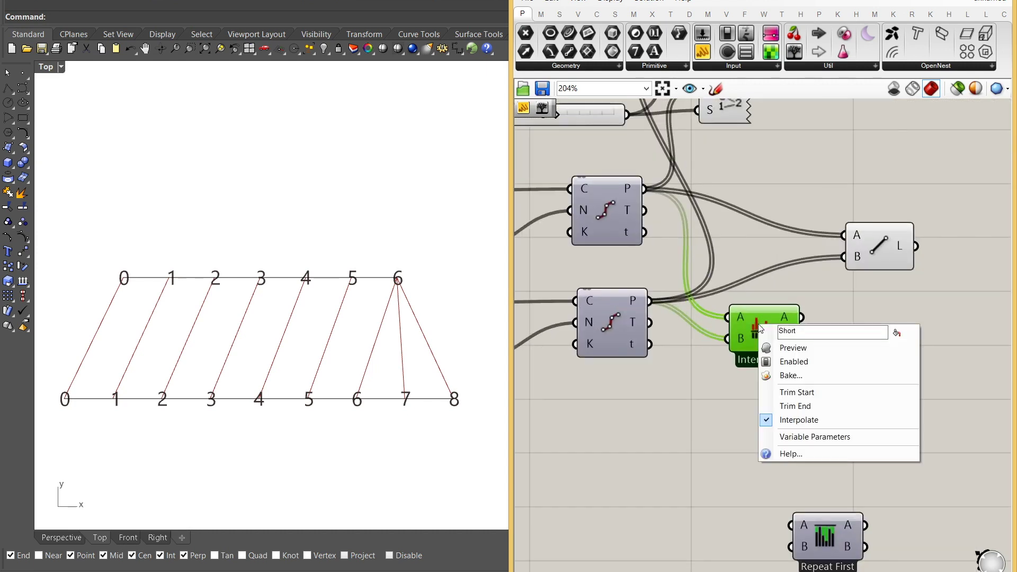
click(802, 398)
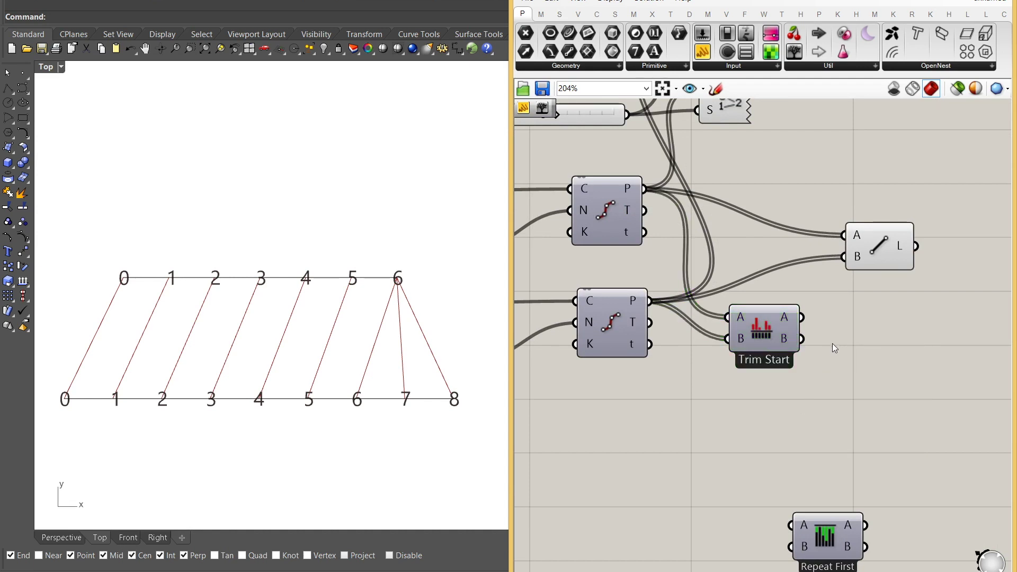
scroll(798, 391, down, 2)
drag(782, 369, 810, 309)
drag(772, 386, 810, 325)
drag(747, 368, 753, 322)
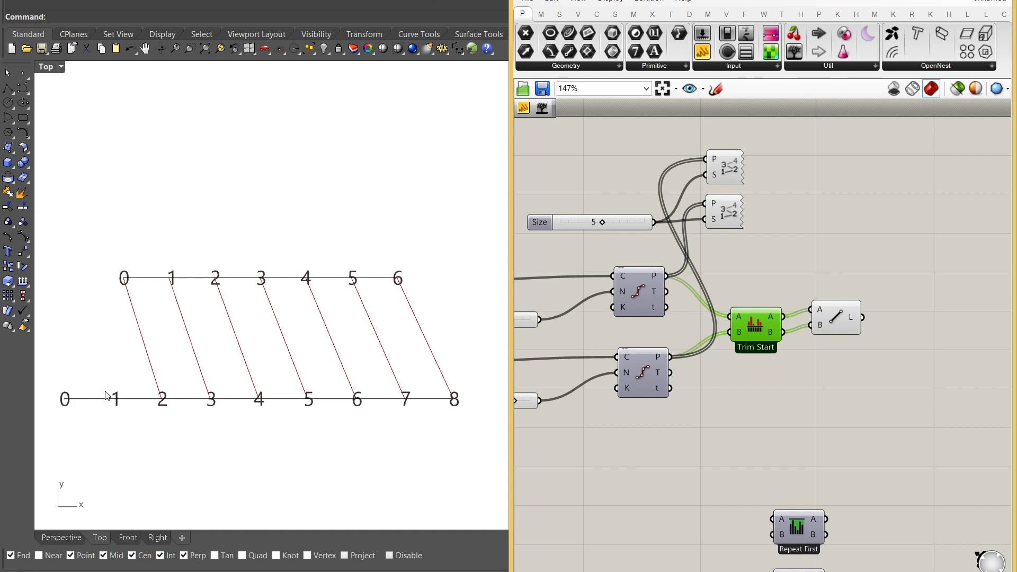
Add a panel below the Line component and connect it to the Shortest List's B output.
right_drag(791, 350, 760, 349)
double_click(801, 366)
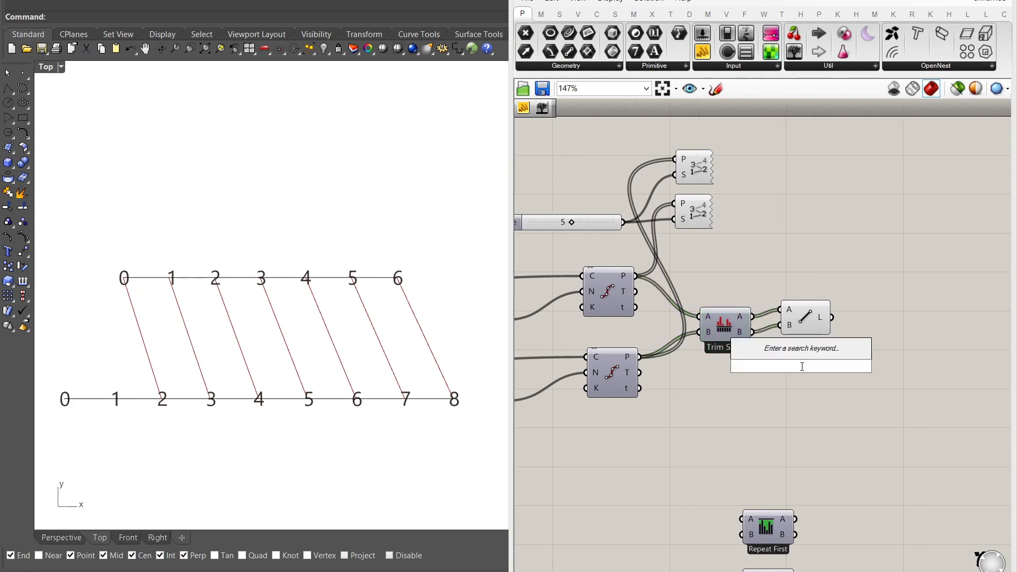
text(panel)
key(Return)
drag(761, 364, 802, 411)
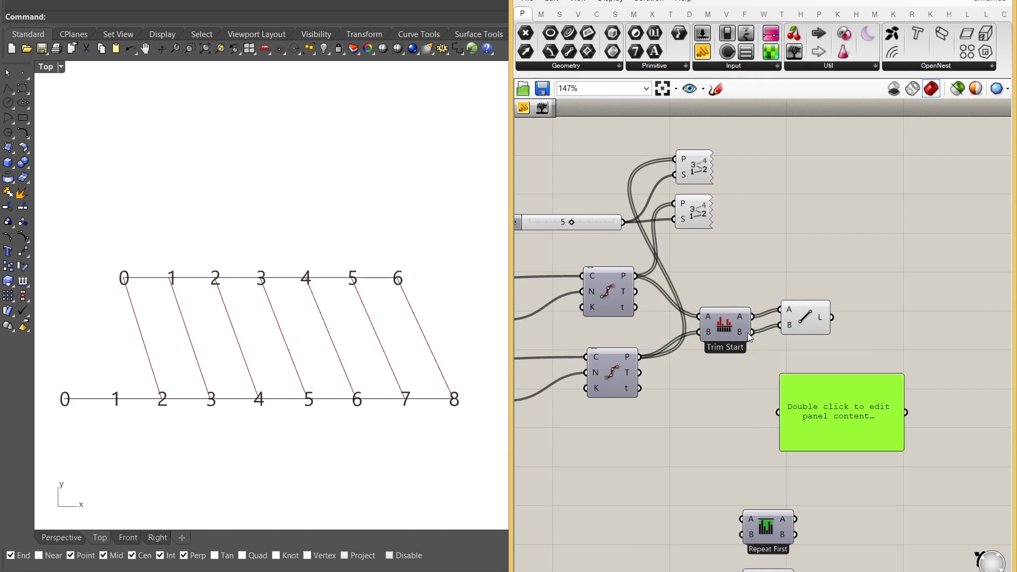
drag(751, 332, 760, 349)
drag(777, 415, 777, 413)
Duplicate the panel, connect the copy to the lower Divide Curve's points, and enlarge it to fit the whole list.
key(ctrl+c)
key(ctrl+v)
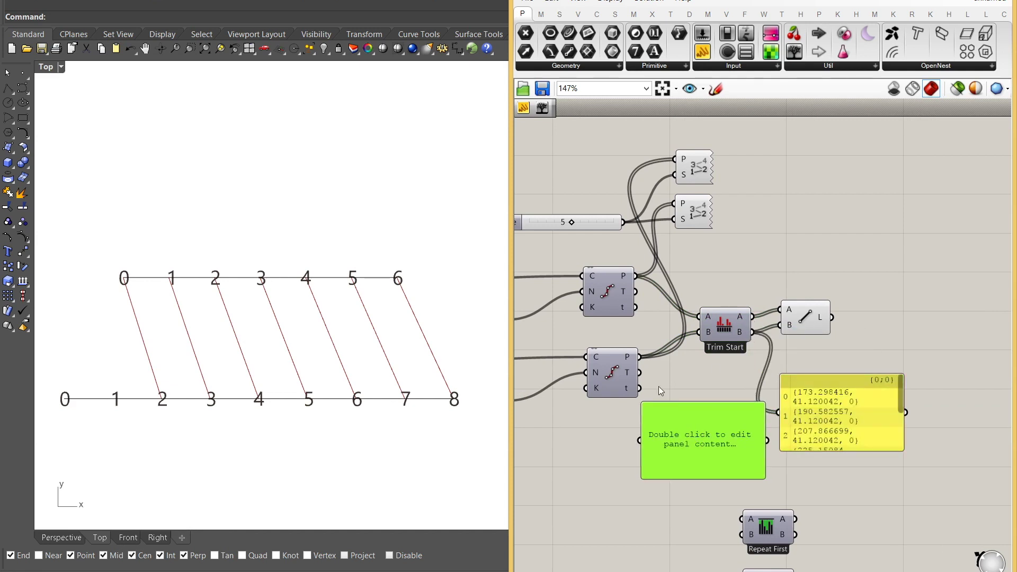
drag(646, 377, 631, 439)
click(647, 354)
drag(639, 357, 720, 406)
drag(767, 458, 802, 557)
click(875, 482)
Enlarge the trimmed-list panel beside the original-list panel and compare the points in both.
right_drag(870, 414, 763, 383)
drag(764, 389, 792, 396)
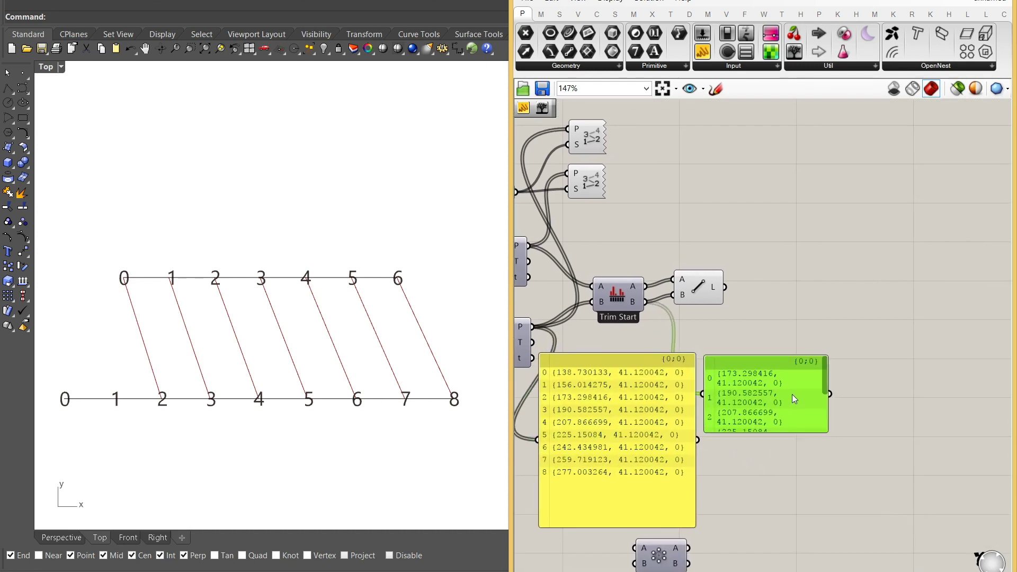
drag(825, 431, 890, 550)
click(808, 320)
scroll(805, 311, up, 3)
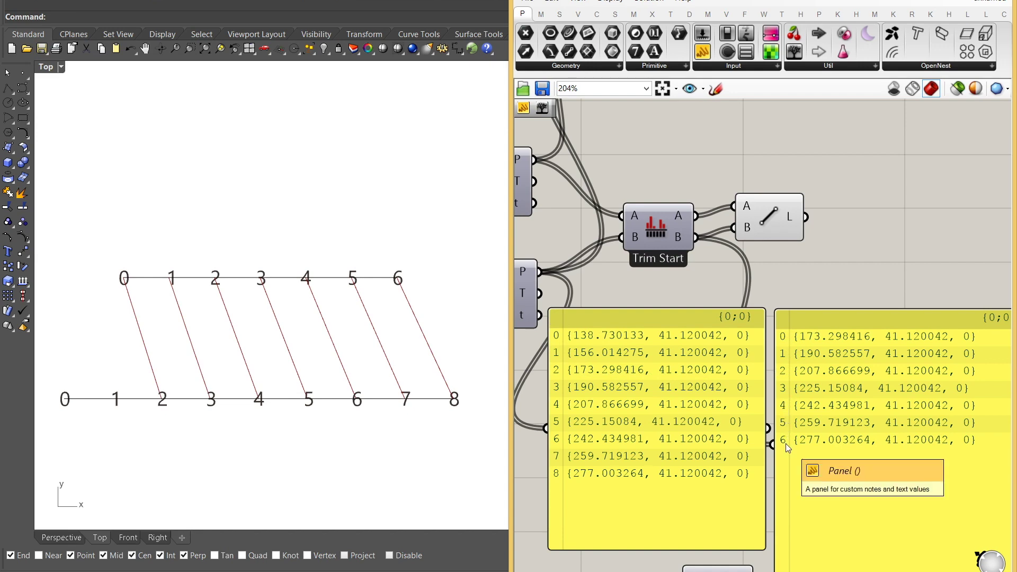
right_drag(782, 443, 751, 432)
scroll(751, 432, down, 2)
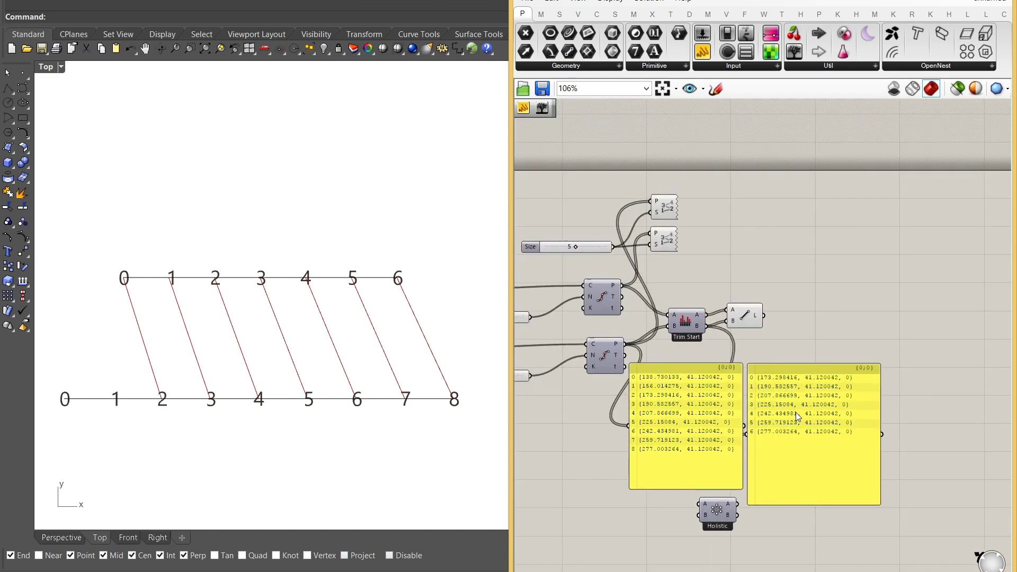
Delete both data panels.
drag(932, 463, 879, 460)
drag(876, 351, 744, 386)
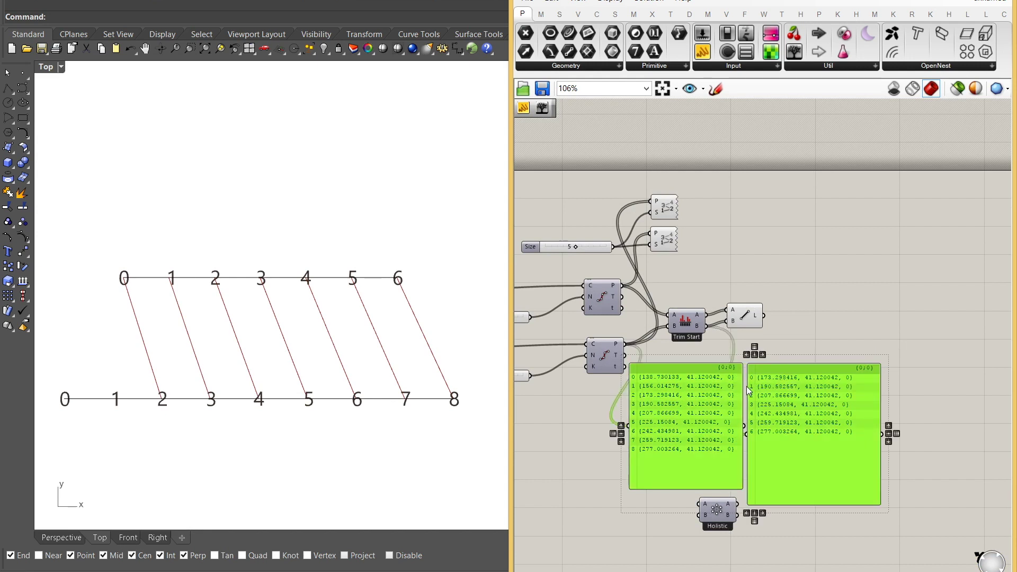
key(Delete)
Try the Trim End option on the Shortest List component, and switch it to Interpolate.
right_click(695, 328)
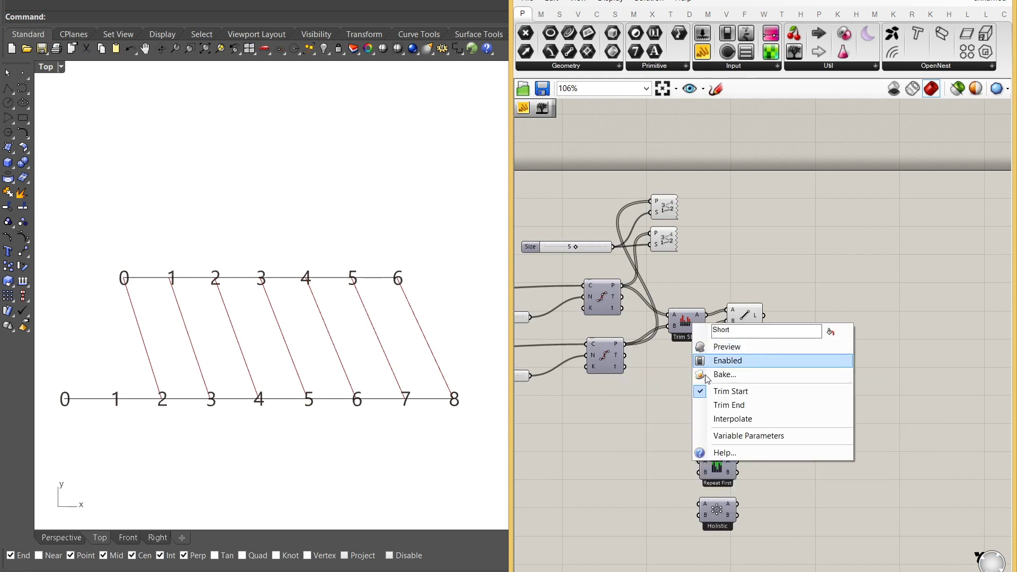
click(745, 402)
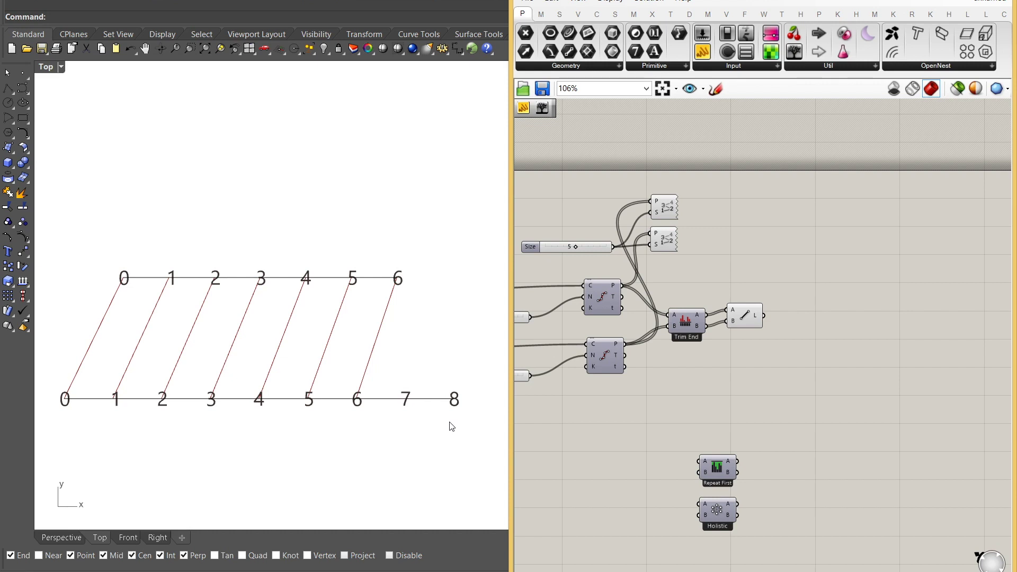
right_click(677, 314)
click(721, 404)
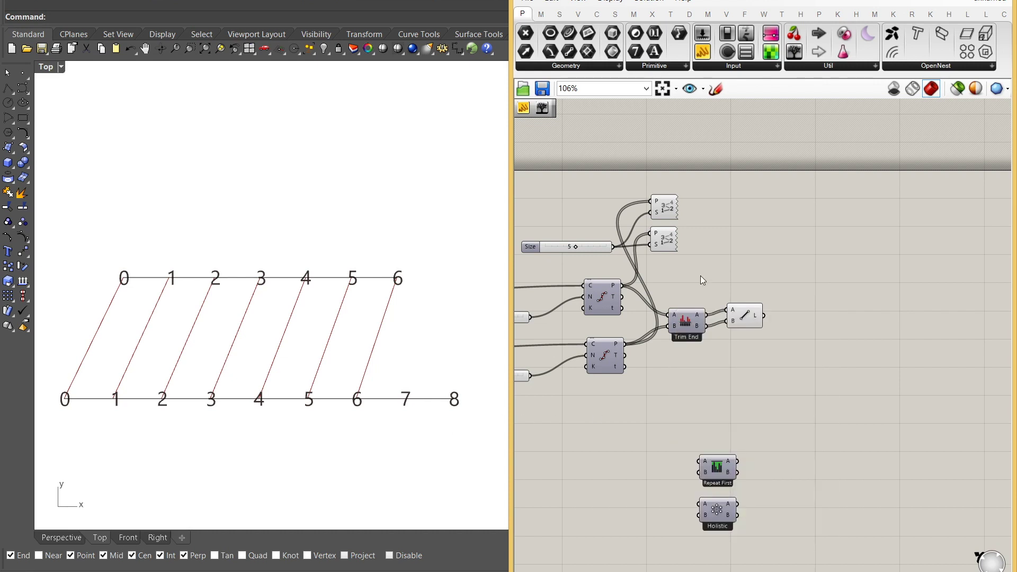
right_click(688, 324)
click(712, 416)
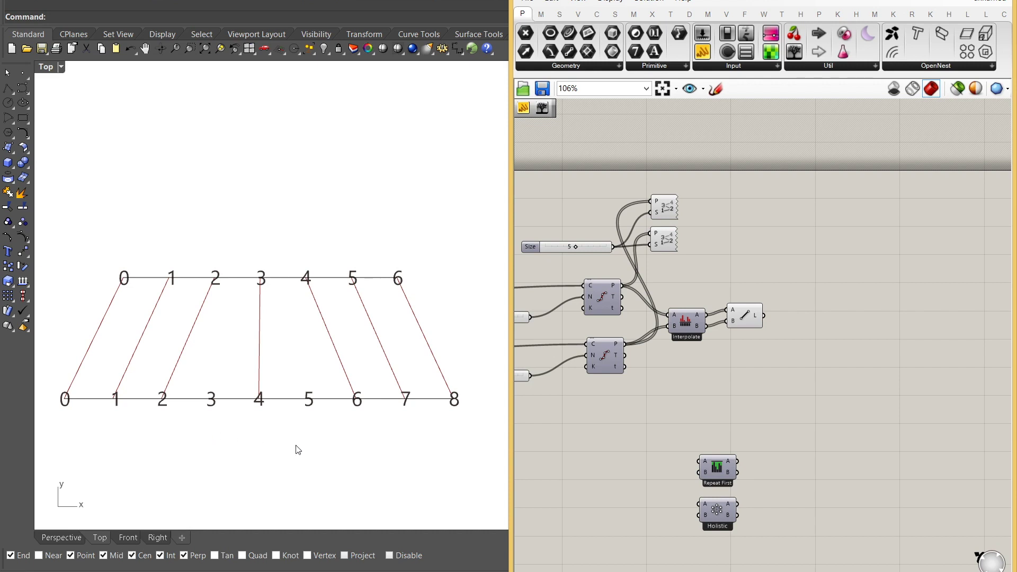
Place the Longest List component under Shortest List, wire both division point lists into it, and feed its outputs into the Line component.
drag(725, 475, 695, 377)
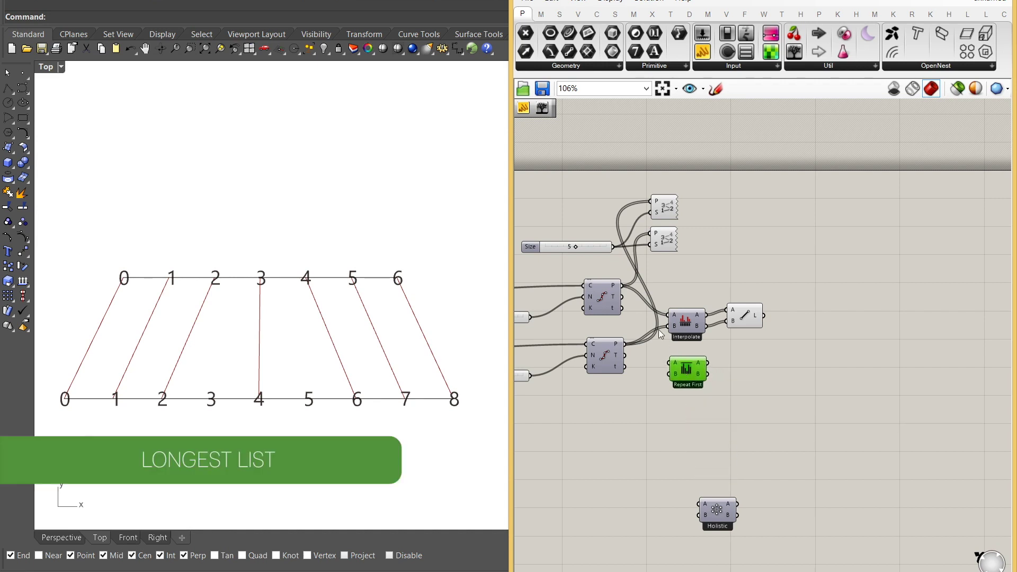
drag(619, 285, 726, 321)
click(630, 311)
drag(708, 374, 743, 365)
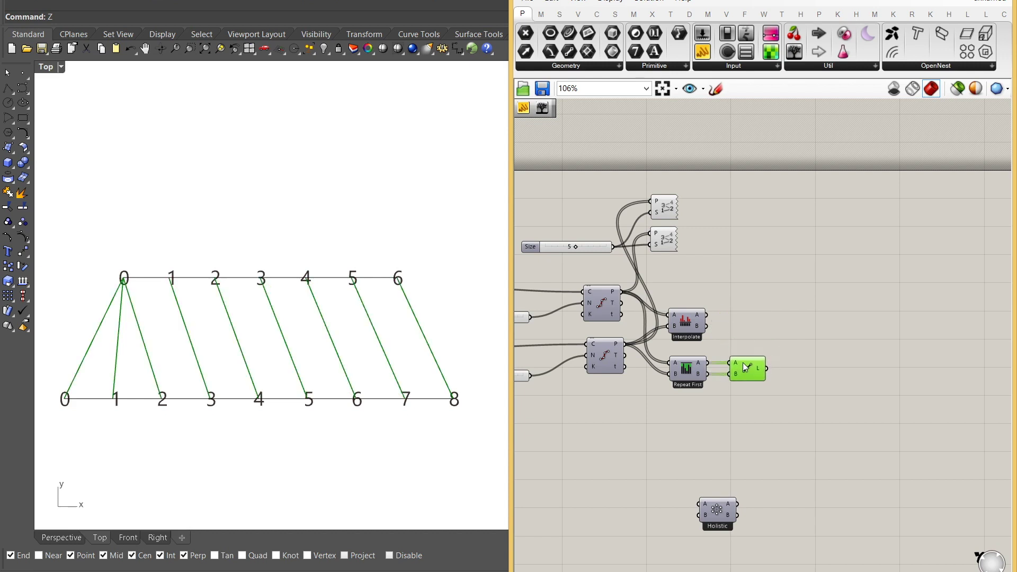
click(732, 383)
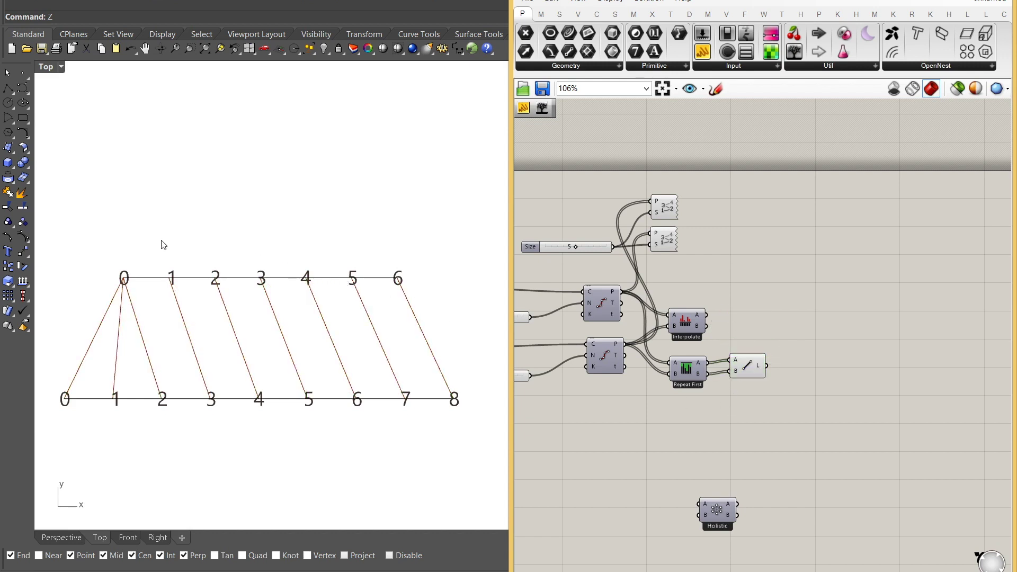
drag(756, 376, 764, 389)
Add a panel above the Line component and connect it to the Longest List's A output.
double_click(778, 322)
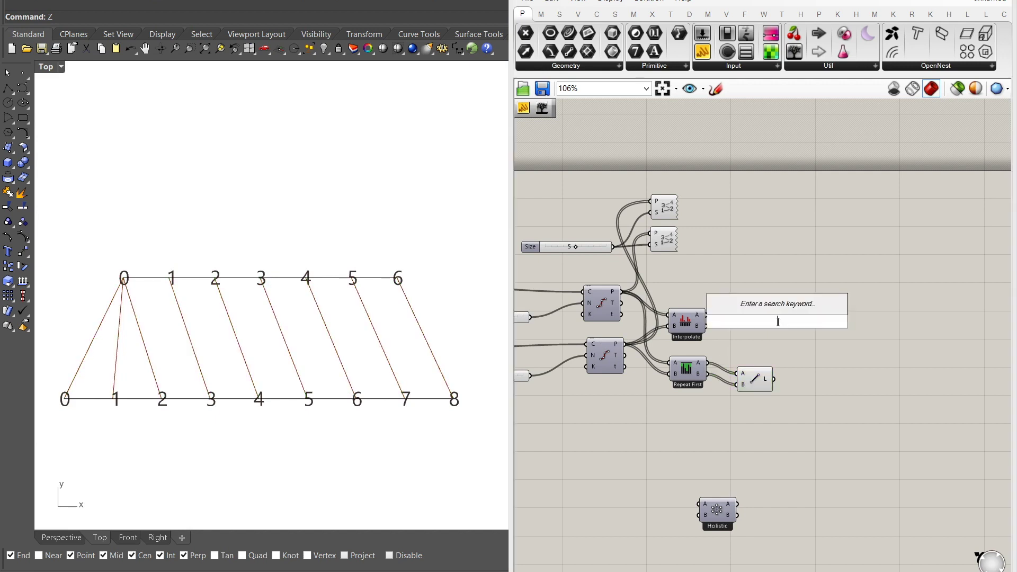
text(panel)
key(Return)
drag(708, 364, 732, 321)
drag(795, 301, 772, 218)
Show the upper Divide Curve's points in a second panel, and arrange and size both panels side by side to fit their lists.
drag(623, 291, 738, 211)
drag(828, 239, 947, 188)
drag(953, 243, 1001, 281)
click(989, 296)
right_drag(924, 306, 913, 304)
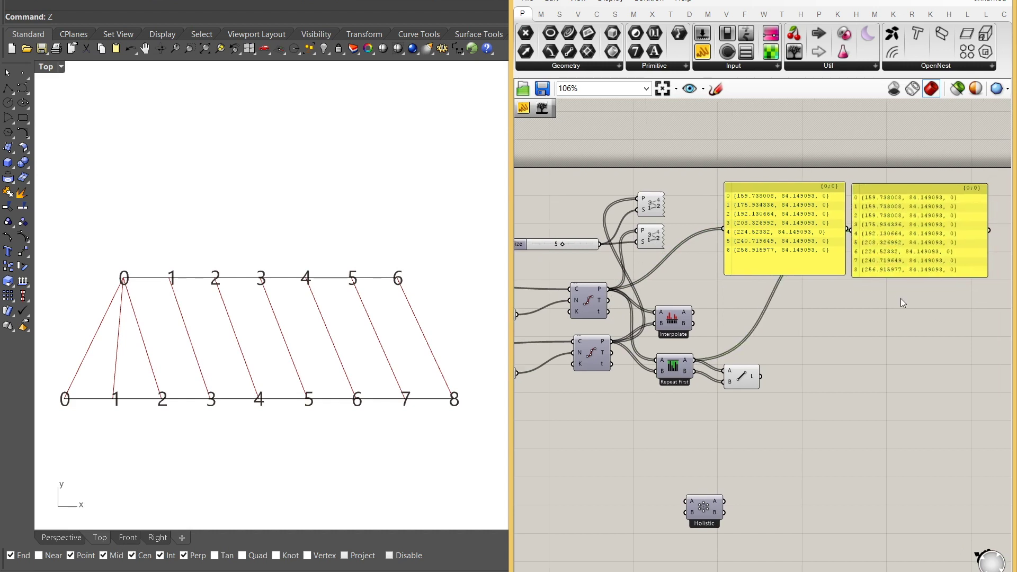
Compare the original upper-curve points with the Longest List's A output in the two panels.
scroll(803, 219, up, 2)
right_drag(651, 226, 701, 234)
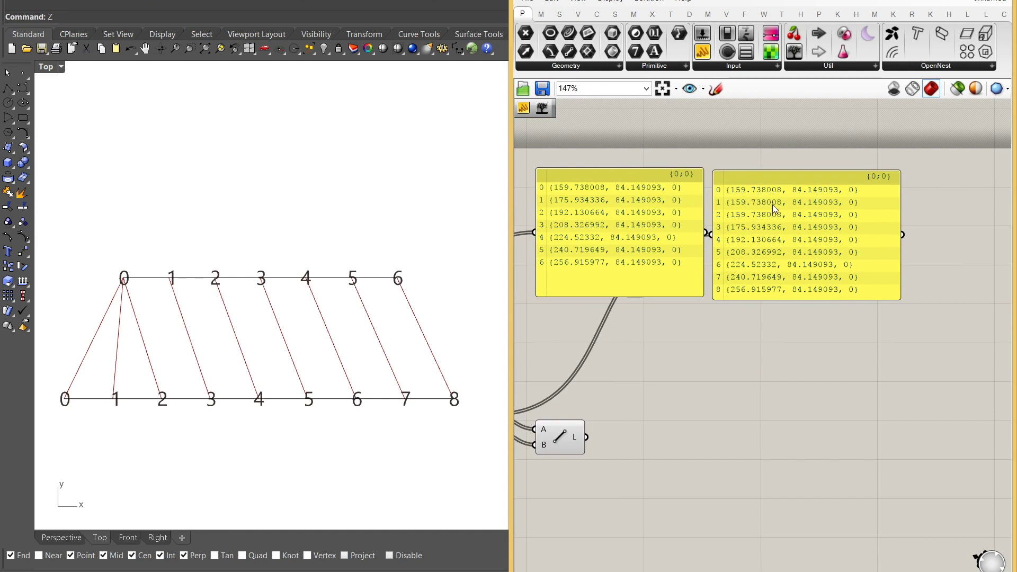
right_drag(825, 212, 846, 224)
scroll(846, 224, down, 1)
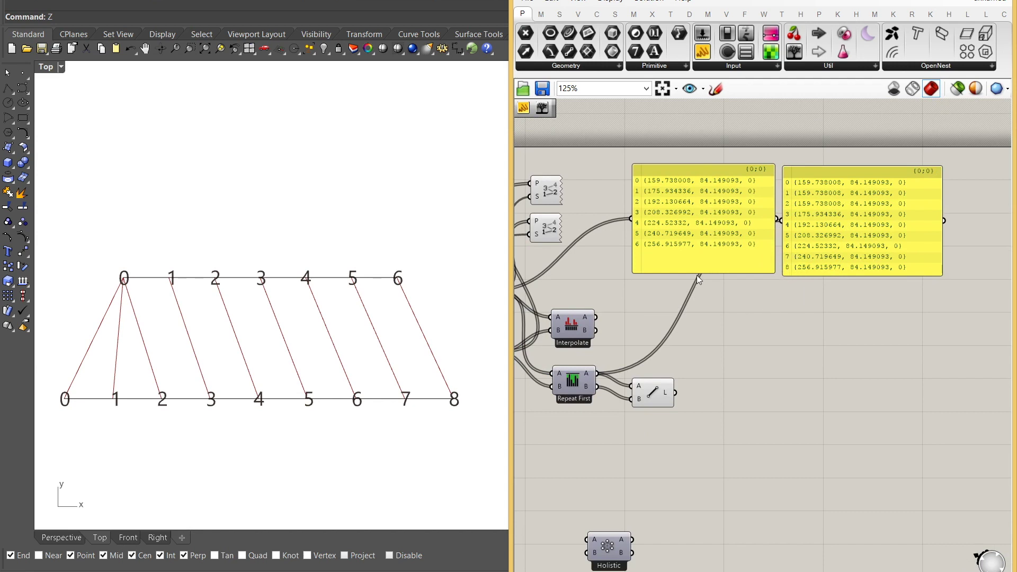
right_drag(644, 250, 706, 252)
scroll(706, 252, down, 1)
click(867, 242)
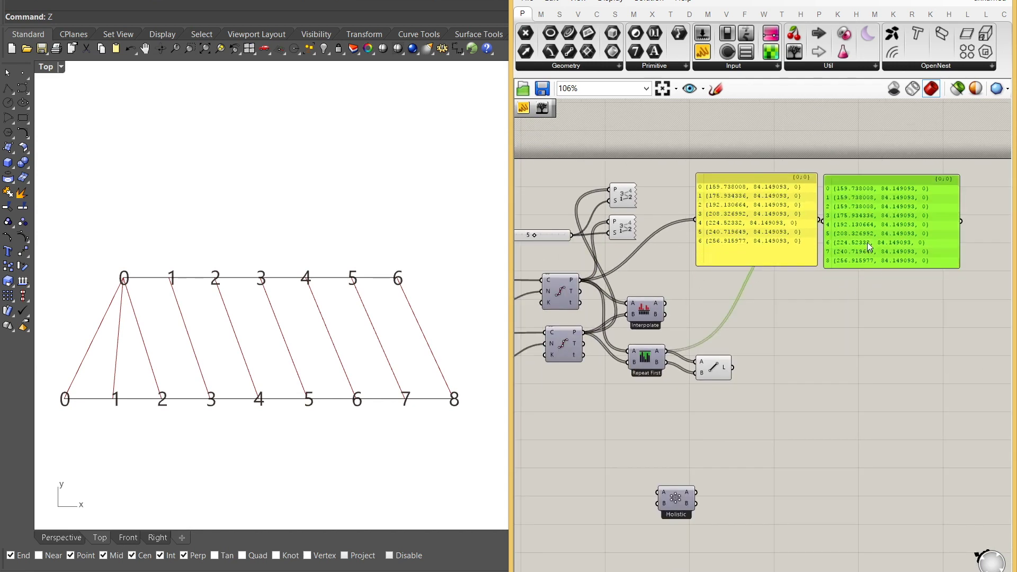
Duplicate the Longest List output panel, connect the copy to the Longest List's B output, and align it below the original panel.
alt+drag(866, 243, 878, 371)
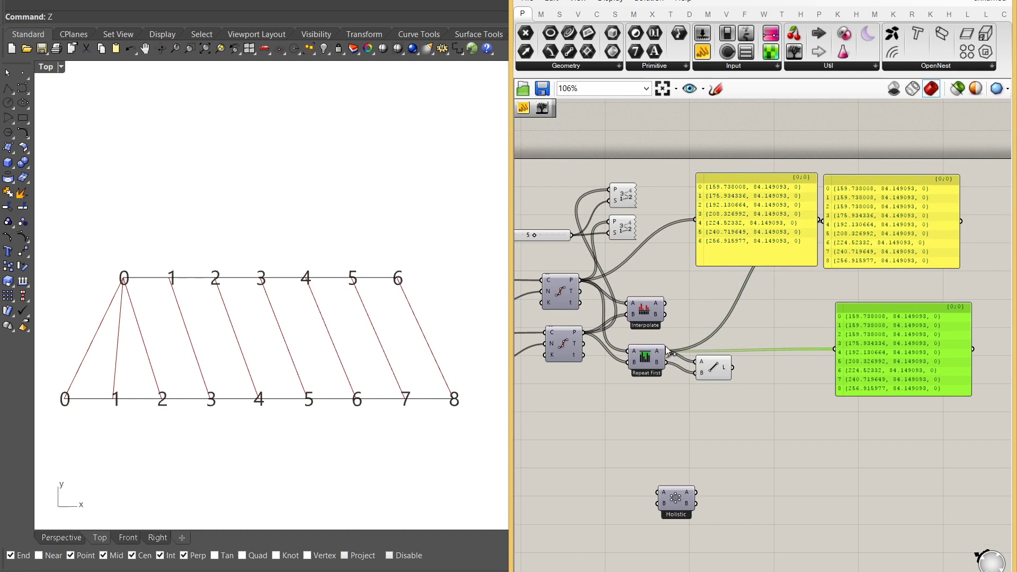
drag(733, 367, 835, 349)
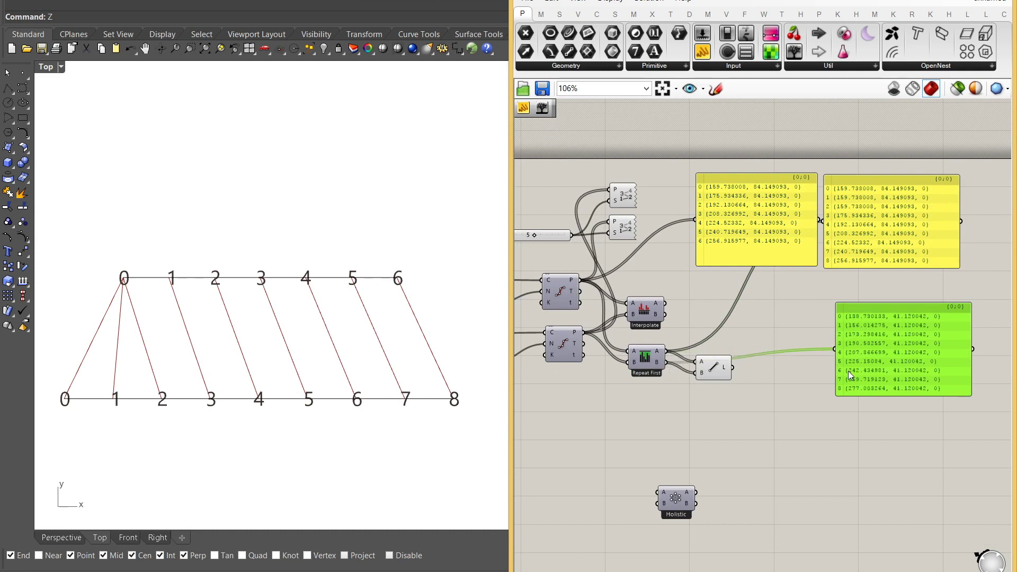
drag(887, 352, 875, 350)
click(779, 401)
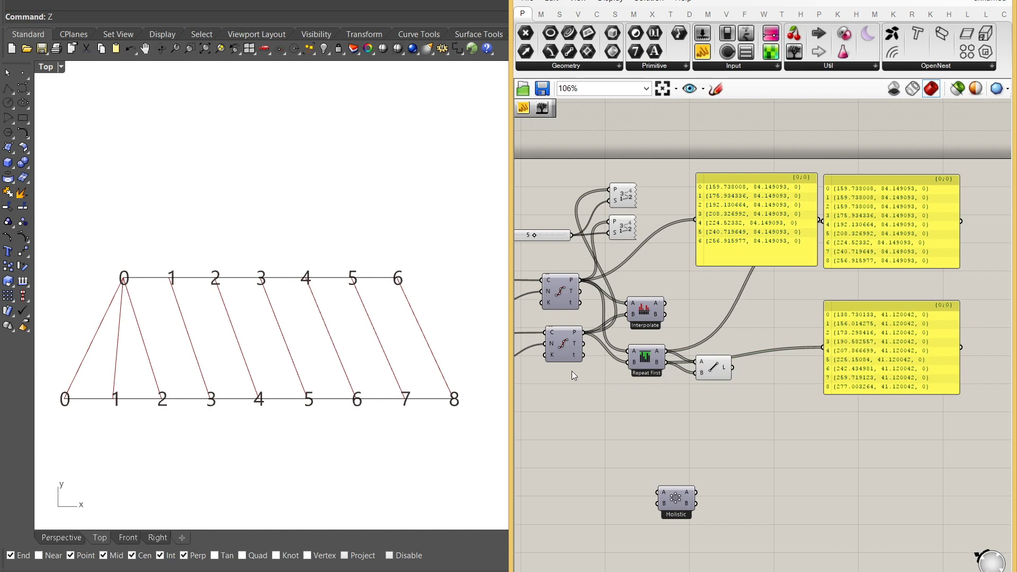
Try the Repeat Last option on the Longest List component and switch its matching to Interpolate.
right_click(651, 356)
click(704, 443)
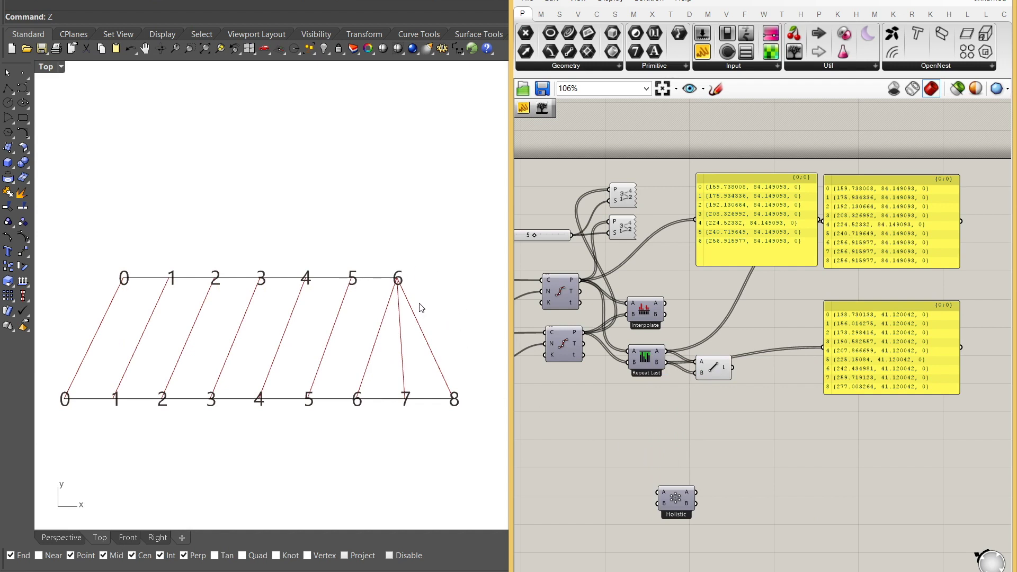
right_click(653, 356)
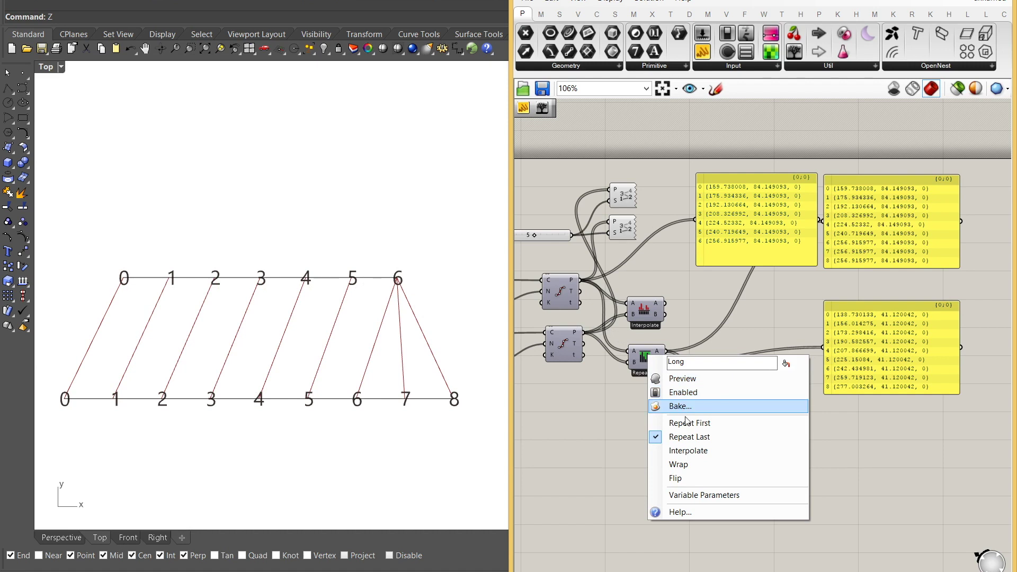
click(701, 456)
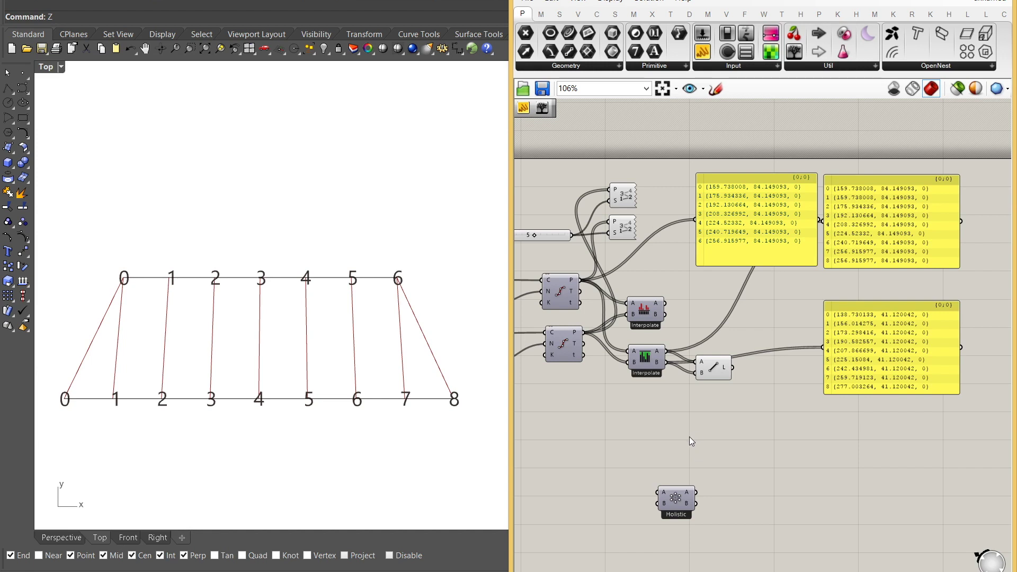
Place the Cross Reference component under Longest List, wire both division point lists into it, and feed its outputs into the Line component.
drag(674, 499, 645, 401)
click(593, 419)
right_drag(593, 420, 634, 423)
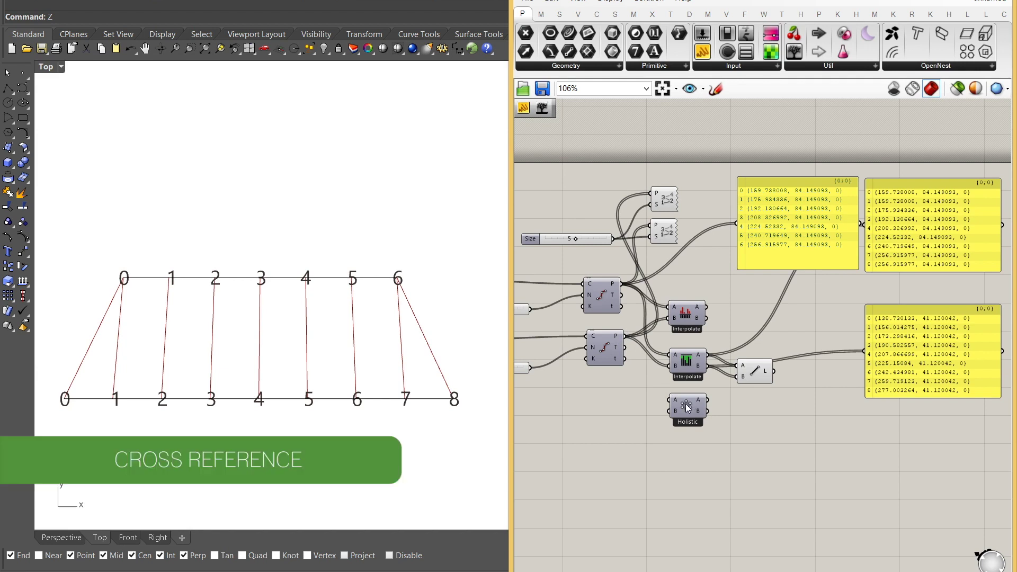
drag(623, 284, 668, 399)
drag(625, 336, 739, 365)
drag(709, 411, 762, 408)
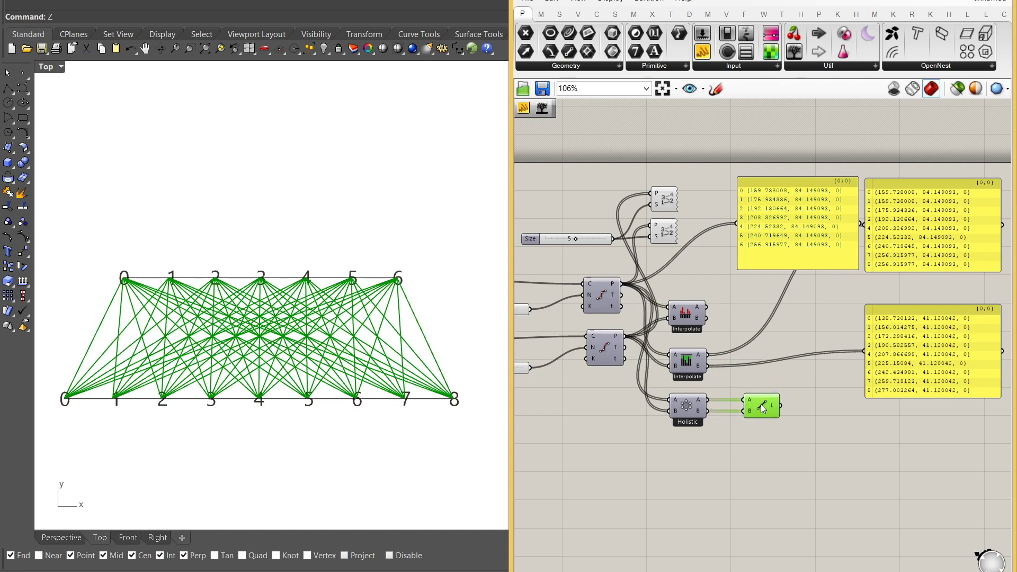
click(761, 453)
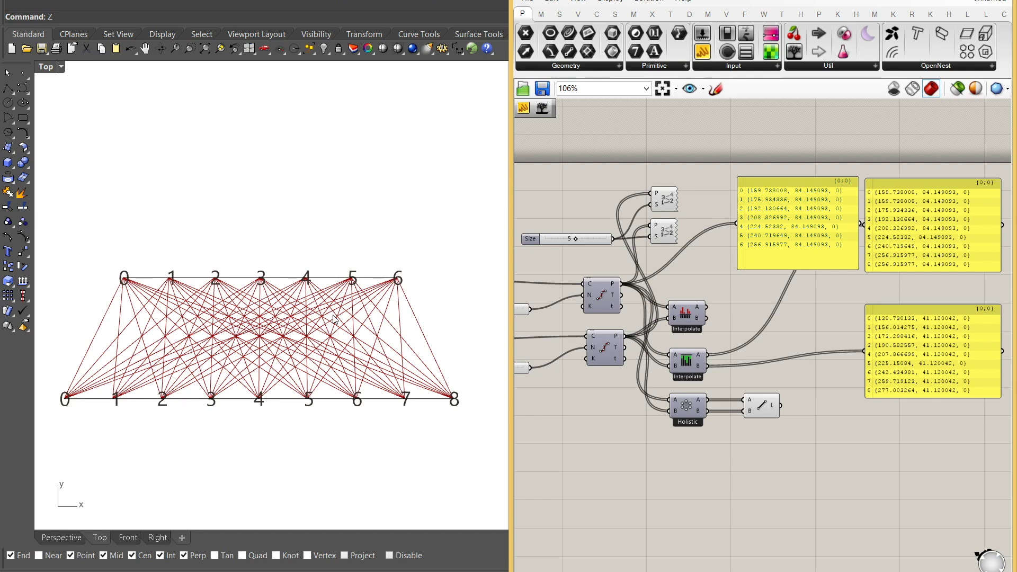
right_drag(685, 346, 720, 348)
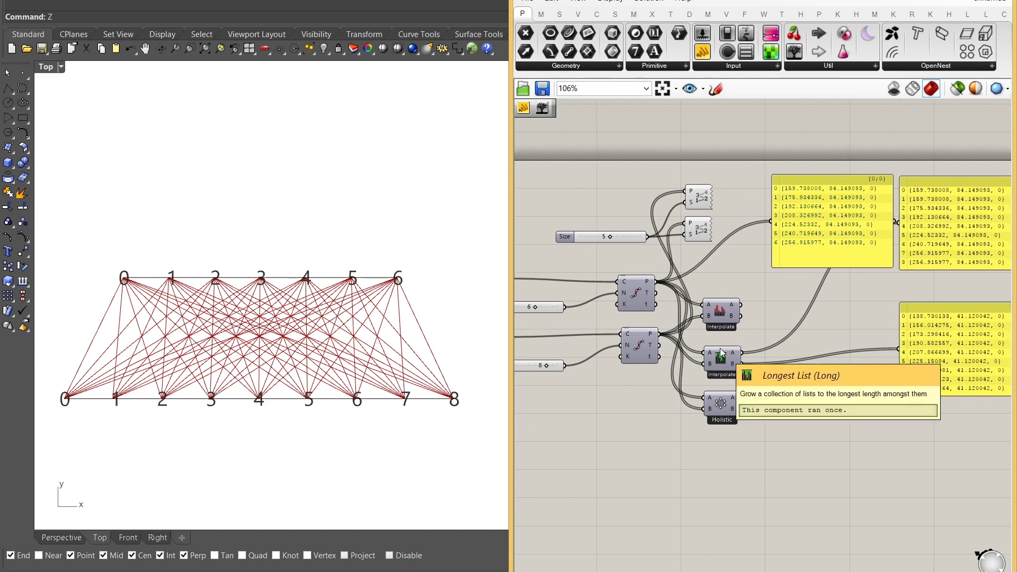